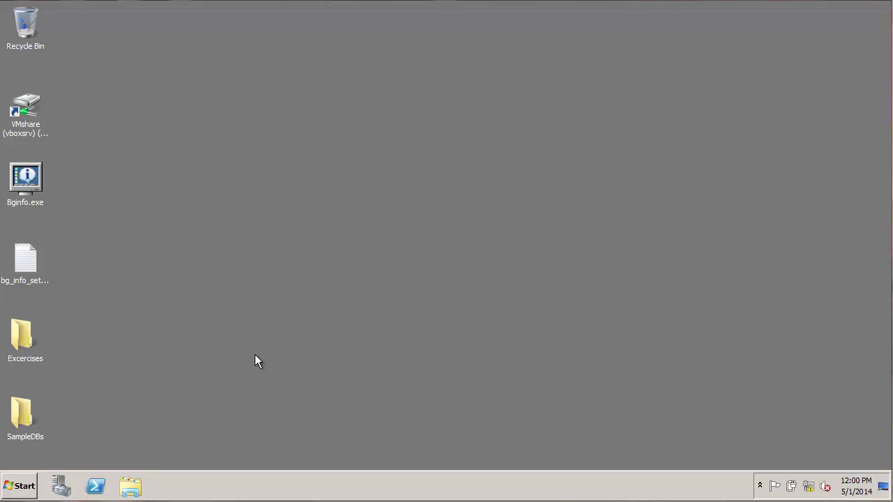
Launch PI System Explorer from the PI System program group.
{"action": "left_click", "coordinate": [21, 486]}
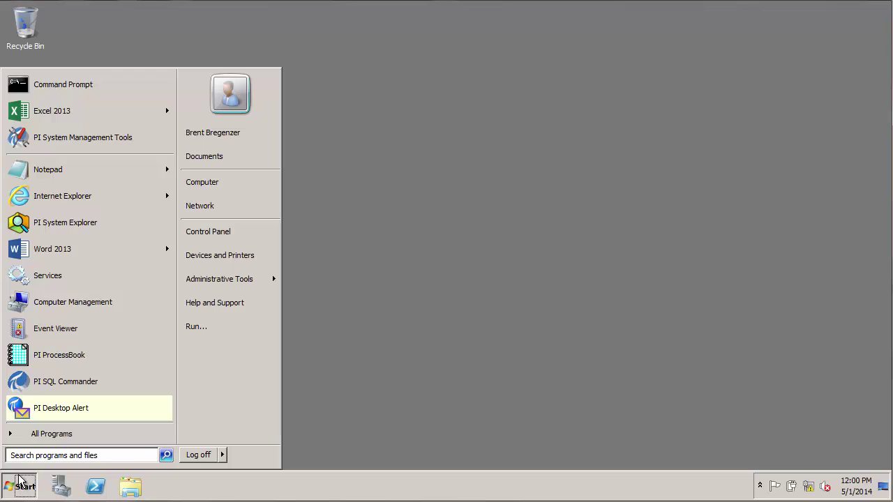
{"action": "left_click", "coordinate": [49, 436]}
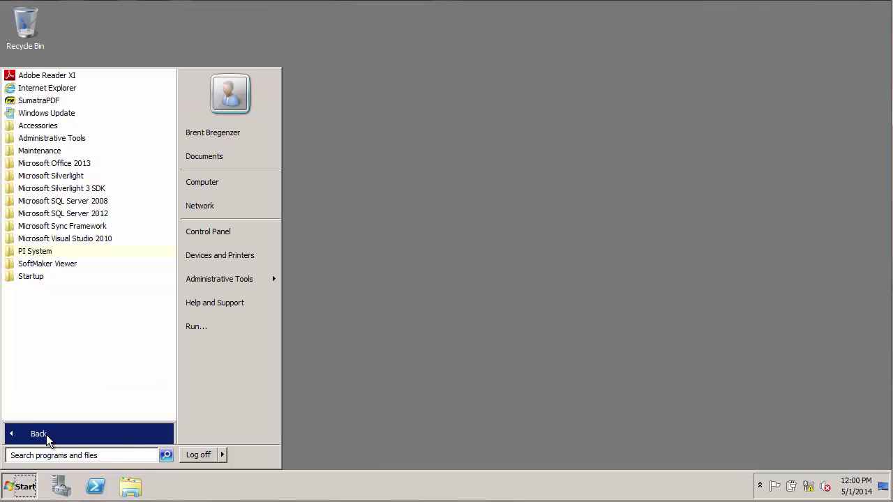
{"action": "left_click", "coordinate": [38, 253]}
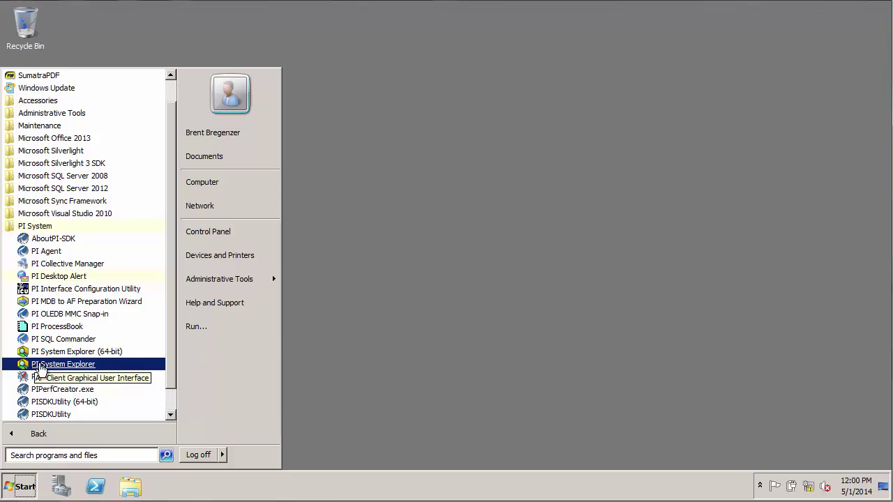
{"action": "left_click", "coordinate": [23, 365]}
{"action": "left_click", "coordinate": [210, 288]}
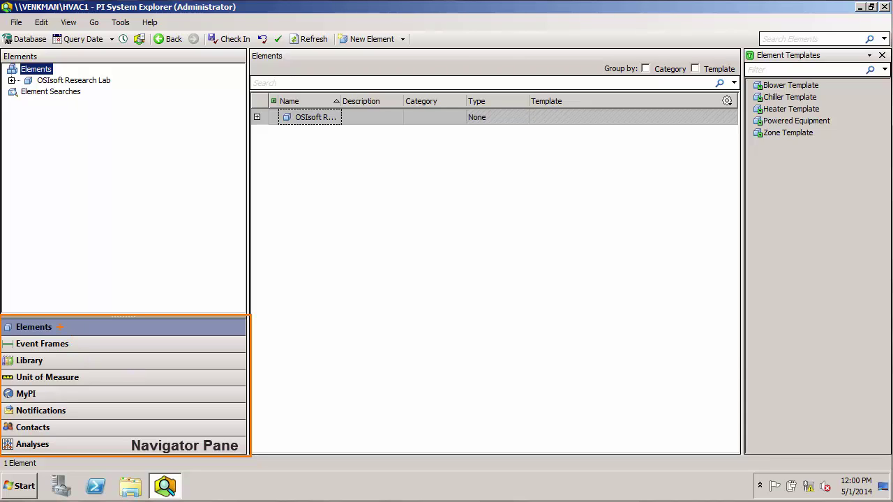
Look through the Event Frames, Library, Unit of Measure and Analyses sections of the HVAC1 database, and return to Elements.
{"action": "left_click", "coordinate": [72, 345]}
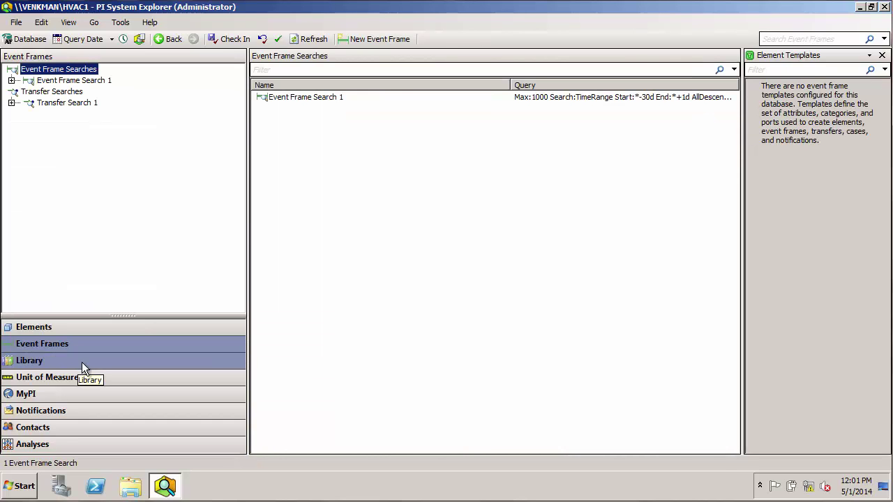
{"action": "left_click", "coordinate": [82, 364]}
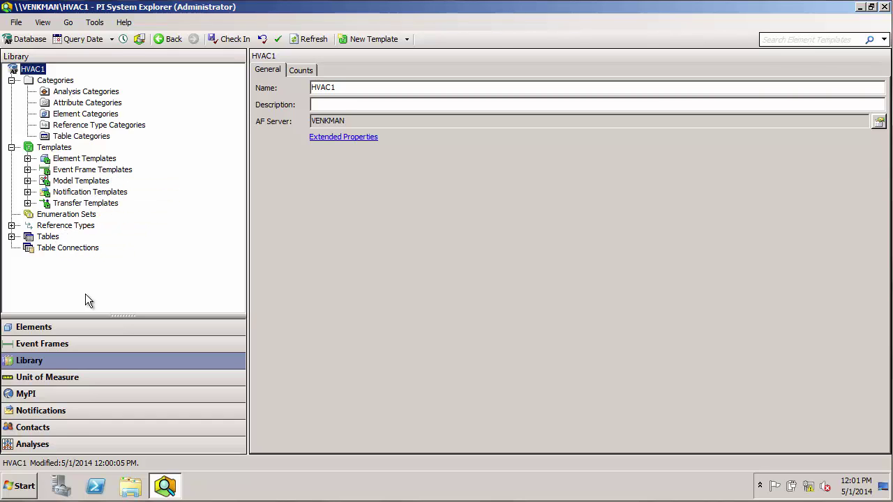
{"action": "left_click", "coordinate": [94, 377]}
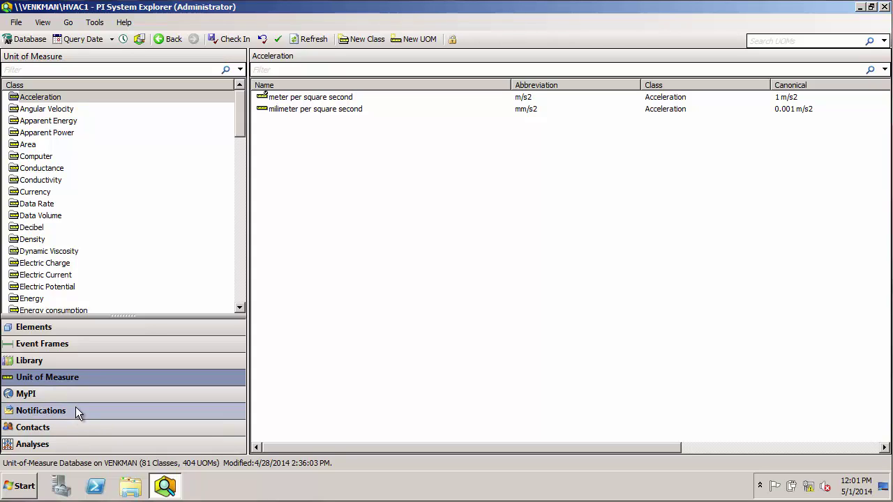
{"action": "left_click", "coordinate": [80, 445]}
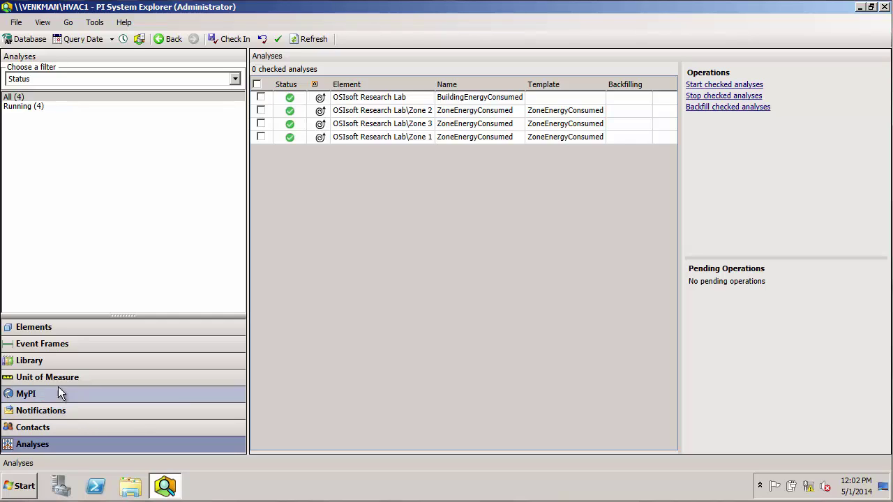
{"action": "left_click", "coordinate": [64, 329]}
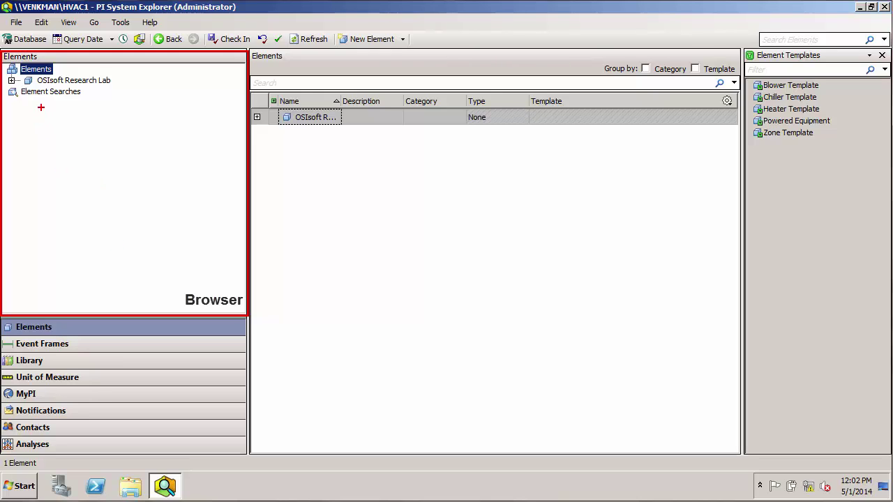
Expand OSIsoft Research Lab and Zone 1 in the element hierarchy and display the general properties of element BLR-01.
{"action": "left_click", "coordinate": [11, 80]}
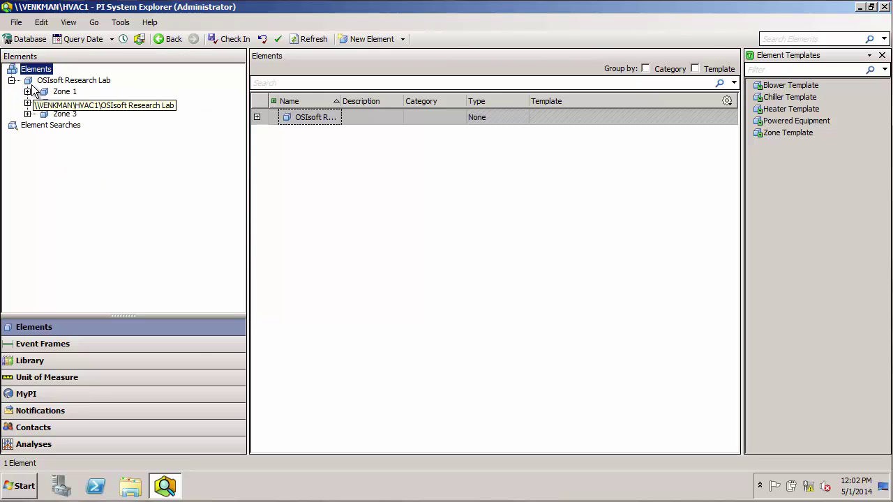
{"action": "left_click", "coordinate": [28, 91]}
{"action": "left_click", "coordinate": [64, 92]}
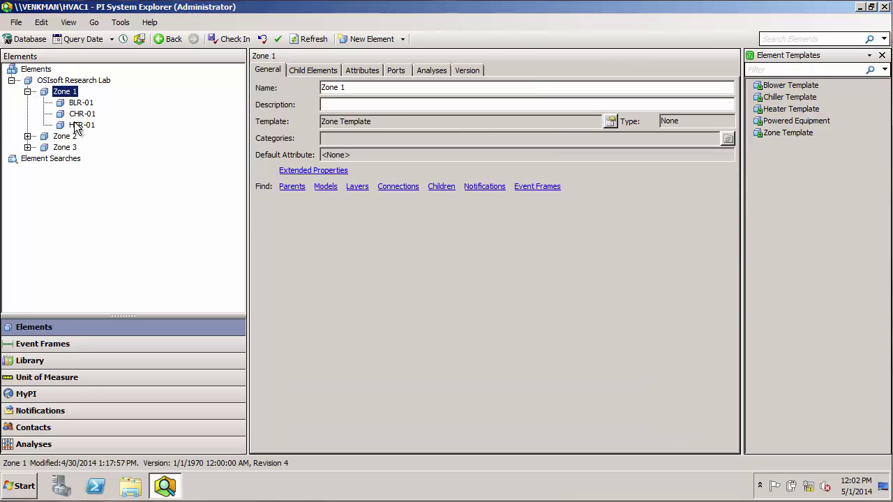
{"action": "left_click", "coordinate": [81, 104]}
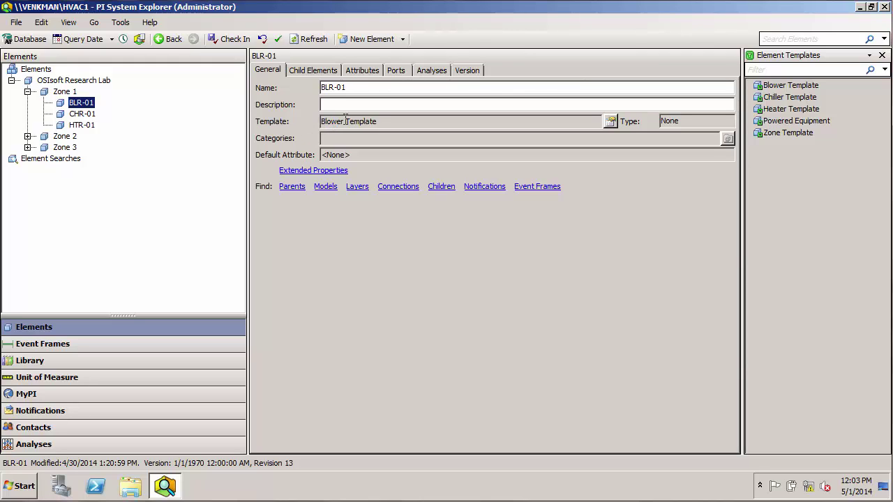
Examine the BLR-01 attributes, including the configuration of Energy Usage Last Hour, Equipment Code and Equipment Type.
{"action": "left_click", "coordinate": [359, 70]}
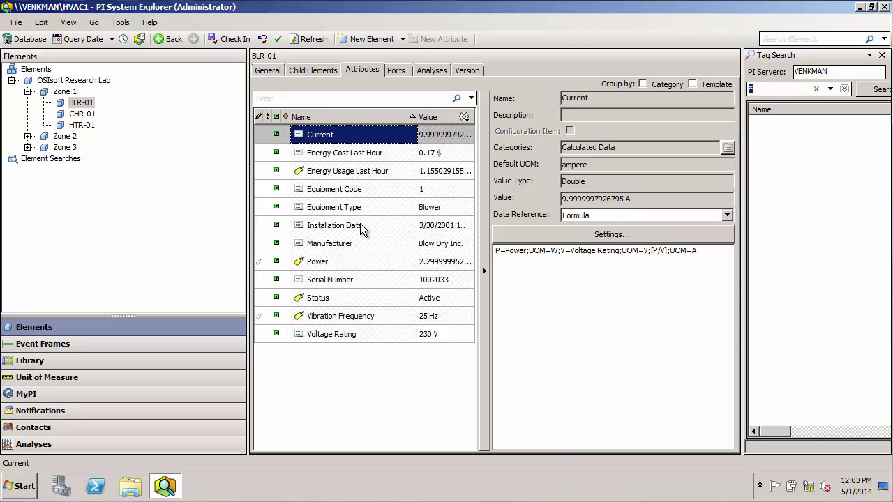
{"action": "left_click", "coordinate": [346, 173]}
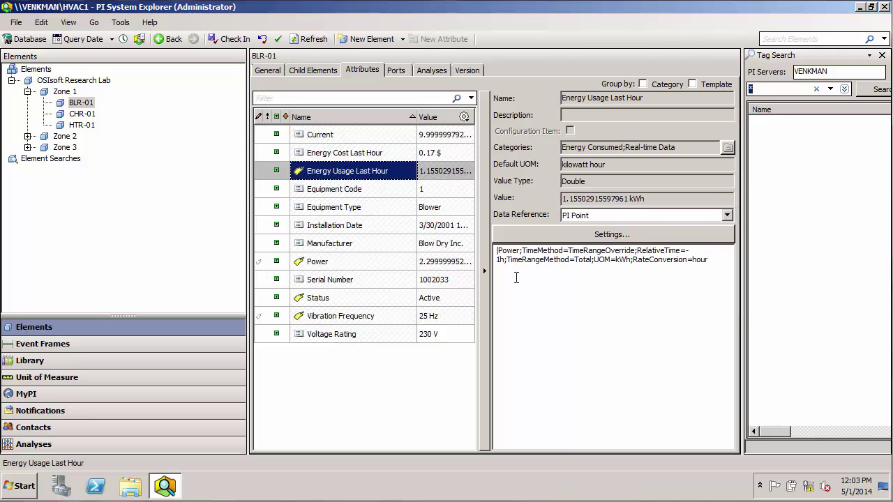
{"action": "mouse_move", "coordinate": [670, 289]}
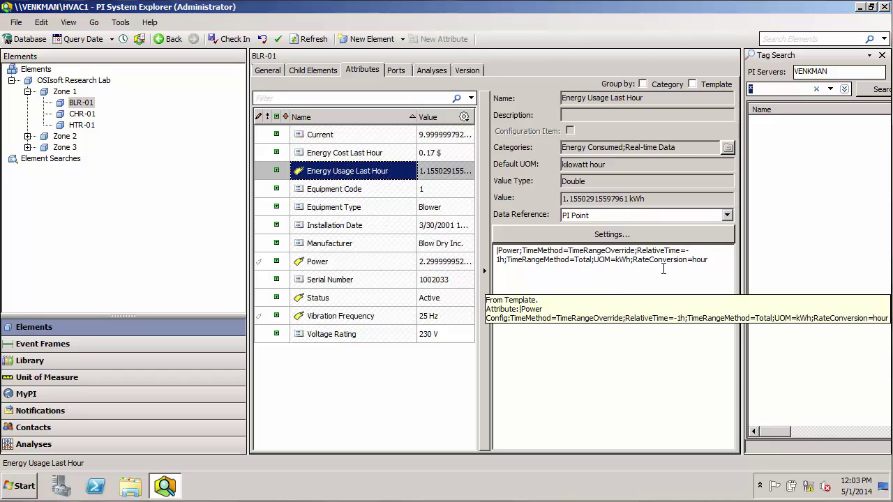
{"action": "left_click", "coordinate": [363, 196]}
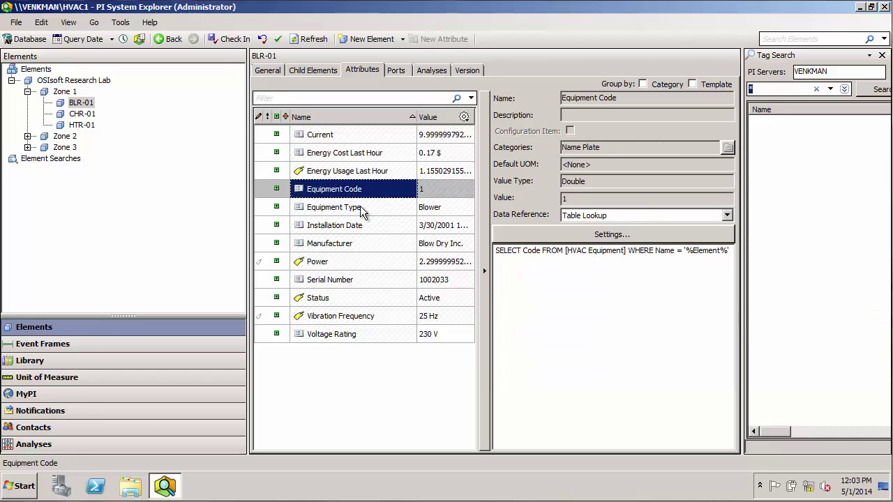
{"action": "left_click", "coordinate": [360, 208]}
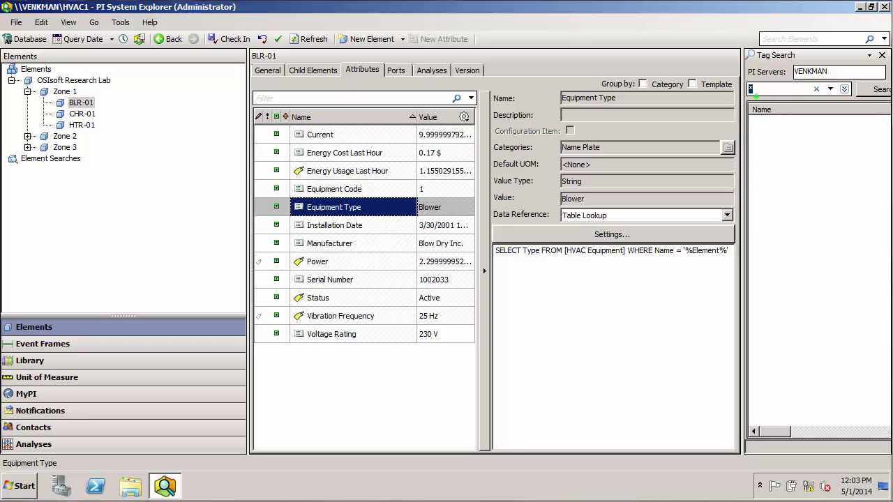
Switch the palette from Tag Search to Element Templates.
{"action": "left_click_drag", "start_coordinate": [743, 47], "coordinate": [891, 441]}
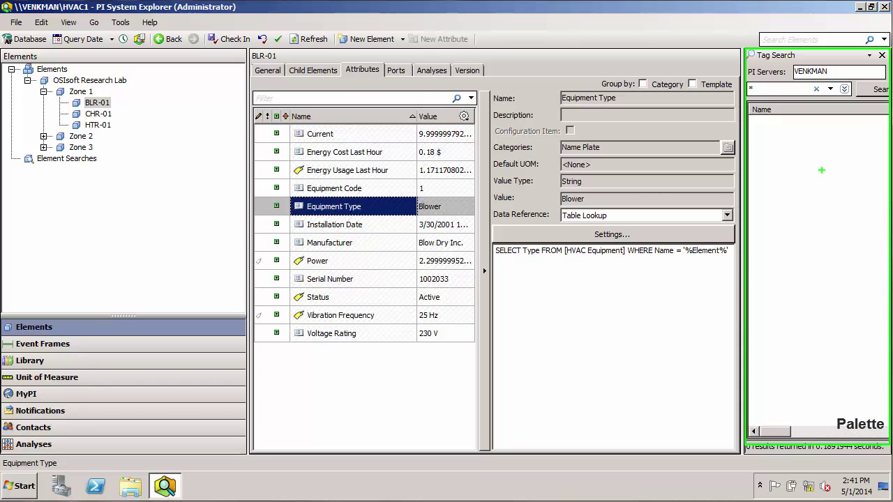
{"action": "left_click", "coordinate": [870, 56]}
{"action": "left_click", "coordinate": [856, 69]}
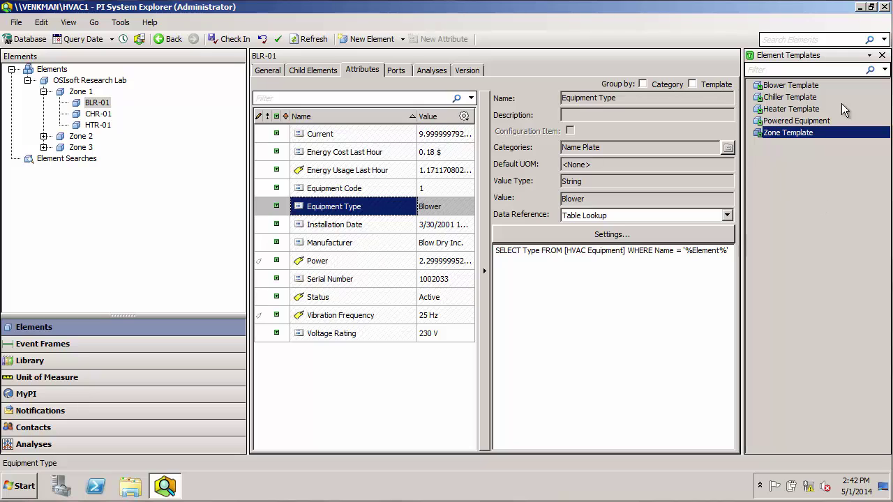
Close the Element Templates palette and show it again.
{"action": "left_click", "coordinate": [882, 56]}
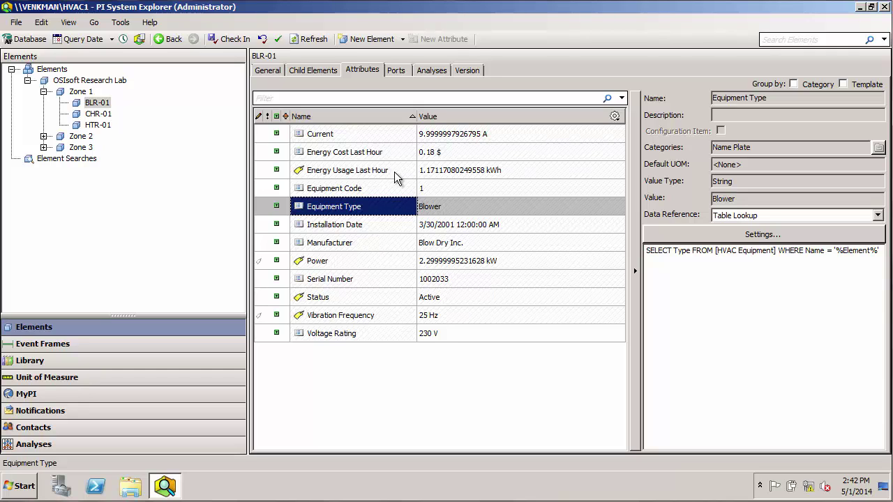
{"action": "left_click", "coordinate": [75, 25]}
{"action": "mouse_move", "coordinate": [99, 84]}
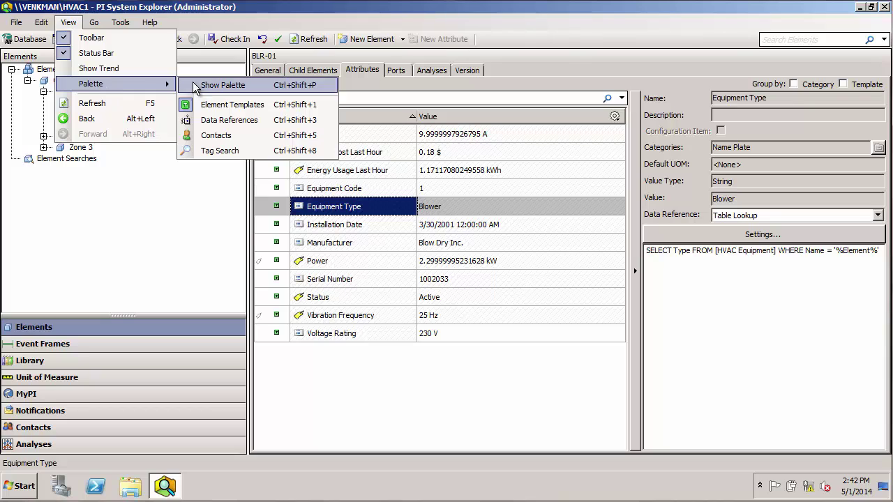
{"action": "left_click", "coordinate": [219, 83]}
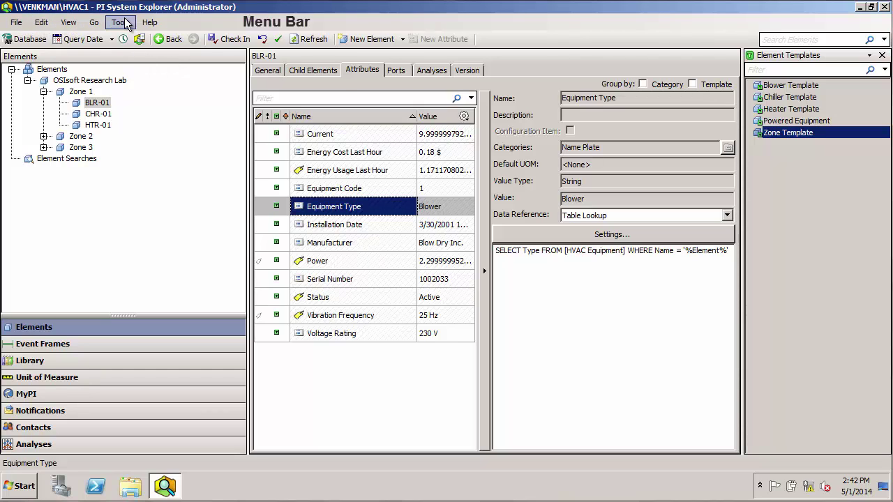
Compare the tool commands offered for Elements with those offered for Notifications, and return to the Elements section.
{"action": "left_click", "coordinate": [93, 26]}
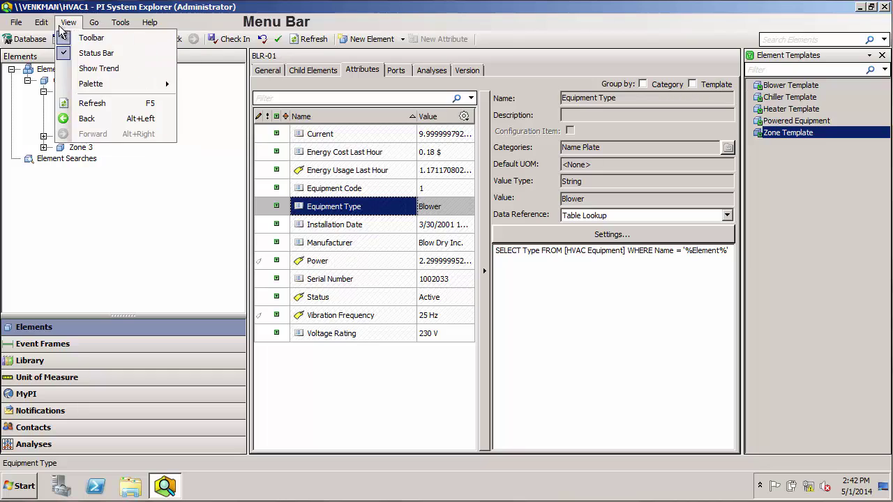
{"action": "left_click", "coordinate": [176, 23]}
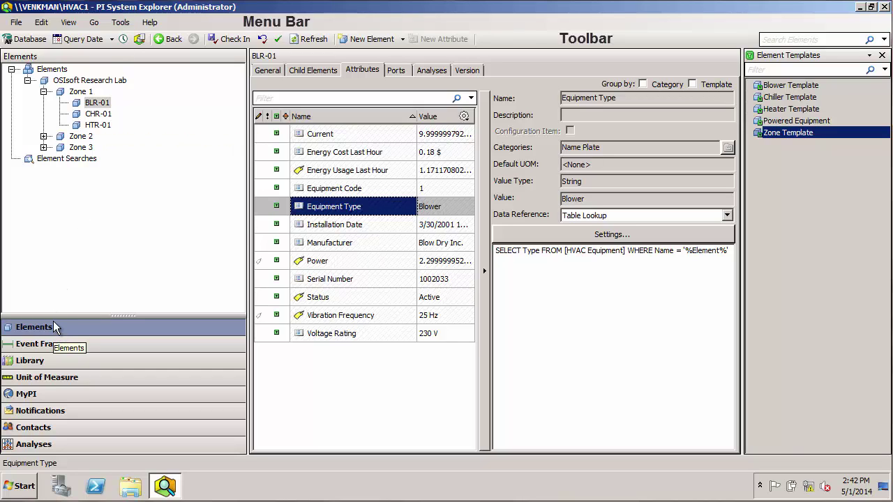
{"action": "left_click", "coordinate": [123, 23]}
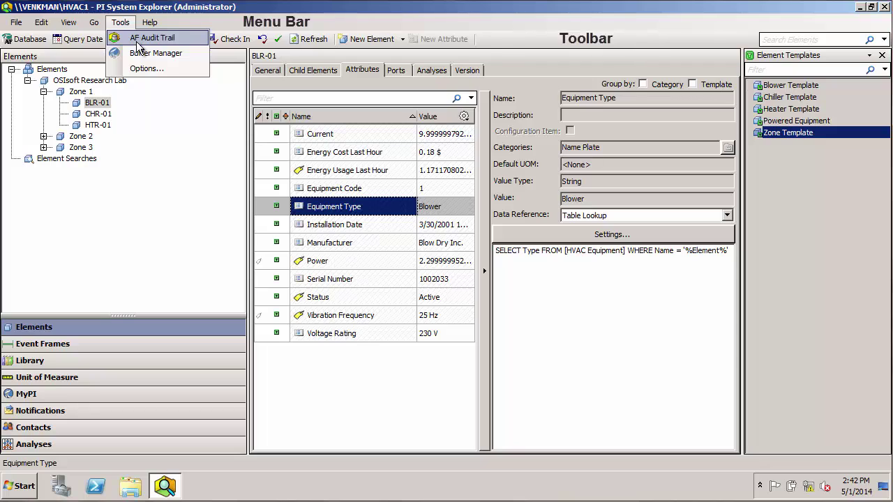
{"action": "left_click", "coordinate": [72, 410]}
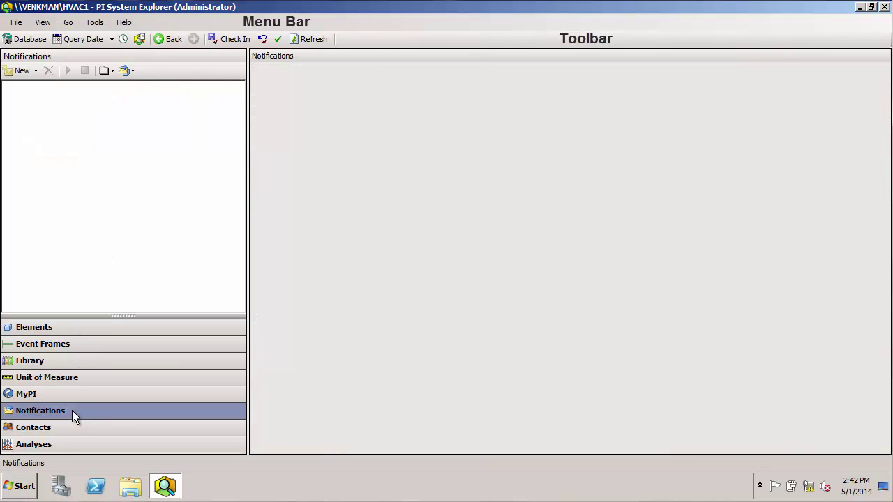
{"action": "left_click", "coordinate": [93, 23]}
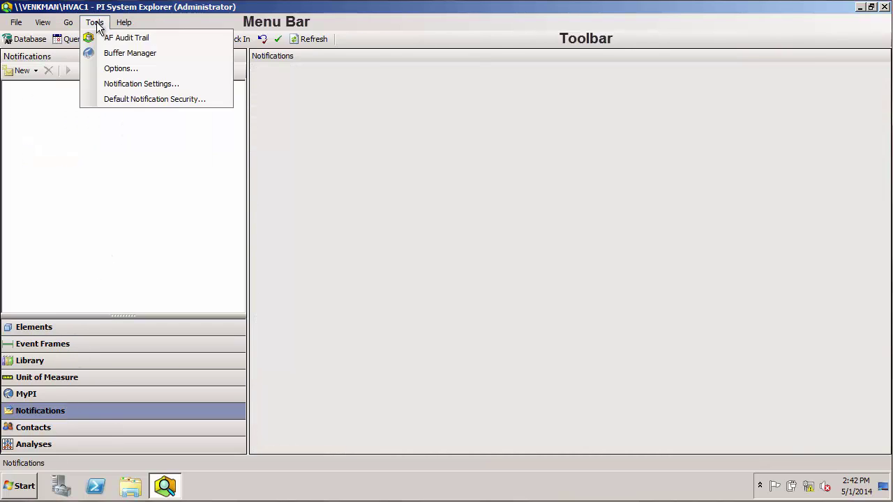
{"action": "left_click", "coordinate": [129, 83]}
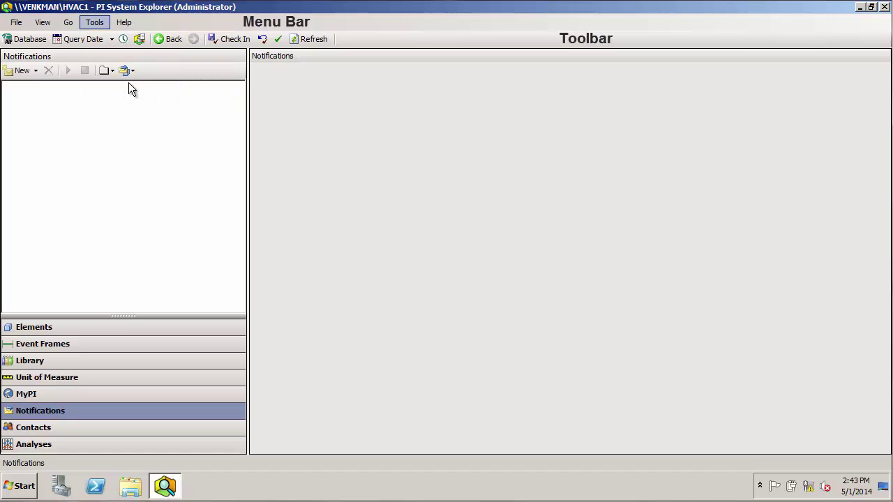
{"action": "left_click", "coordinate": [60, 326]}
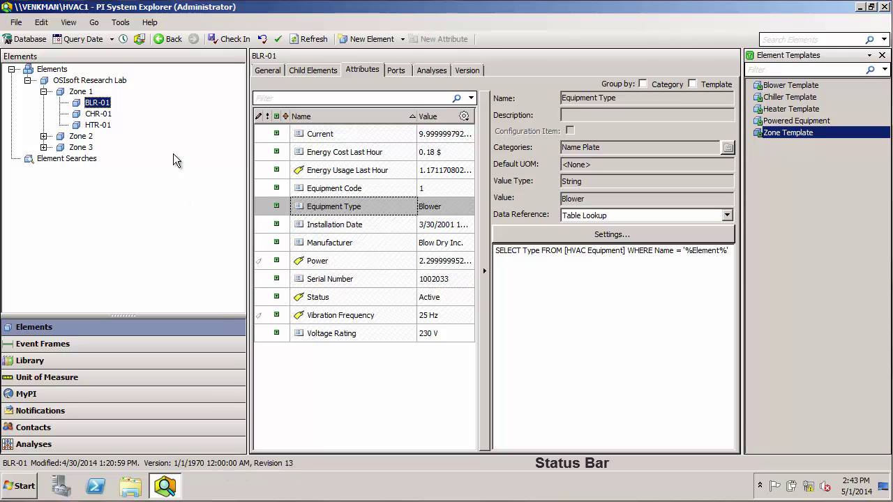
Add a new attribute to the OSIsoft Research Lab element and reselect the element to view its check-out status.
{"action": "left_click", "coordinate": [112, 81]}
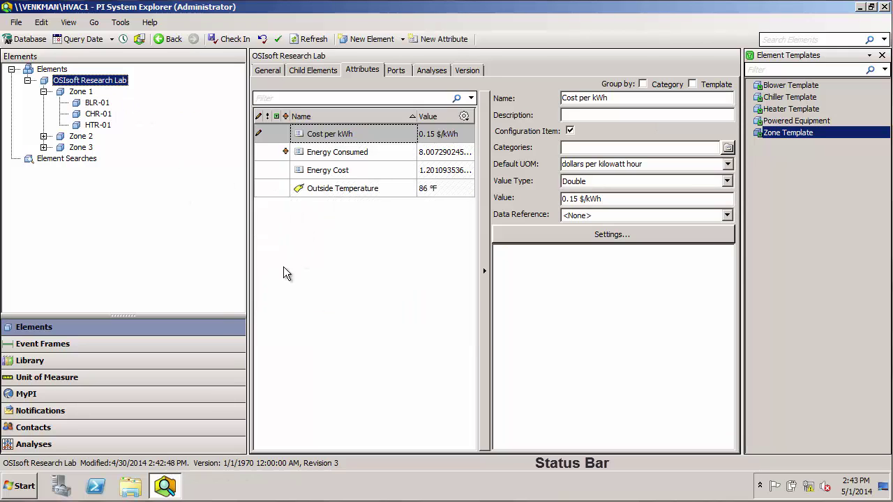
{"action": "right_click", "coordinate": [320, 239]}
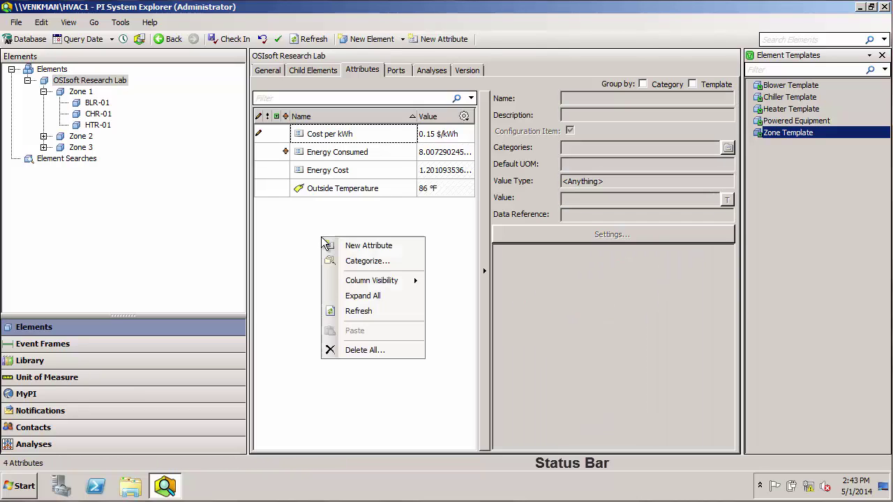
{"action": "left_click", "coordinate": [355, 244]}
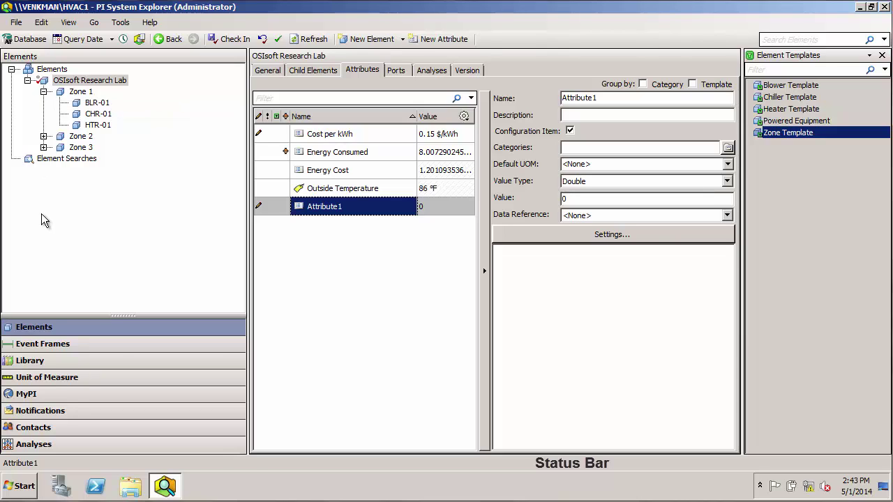
{"action": "left_click", "coordinate": [89, 81]}
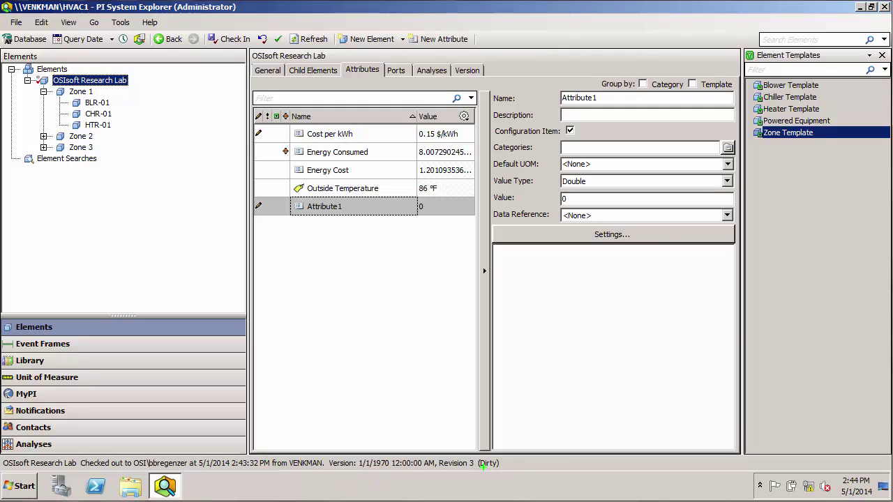
{"action": "left_click_drag", "start_coordinate": [512, 466], "coordinate": [596, 468]}
{"action": "left_click_drag", "start_coordinate": [176, 21], "coordinate": [236, 22]}
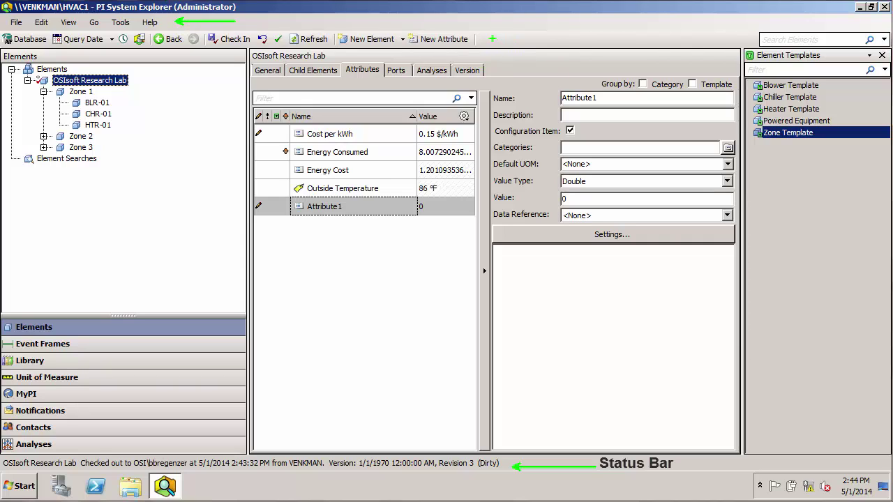
{"action": "left_click_drag", "start_coordinate": [492, 38], "coordinate": [551, 40]}
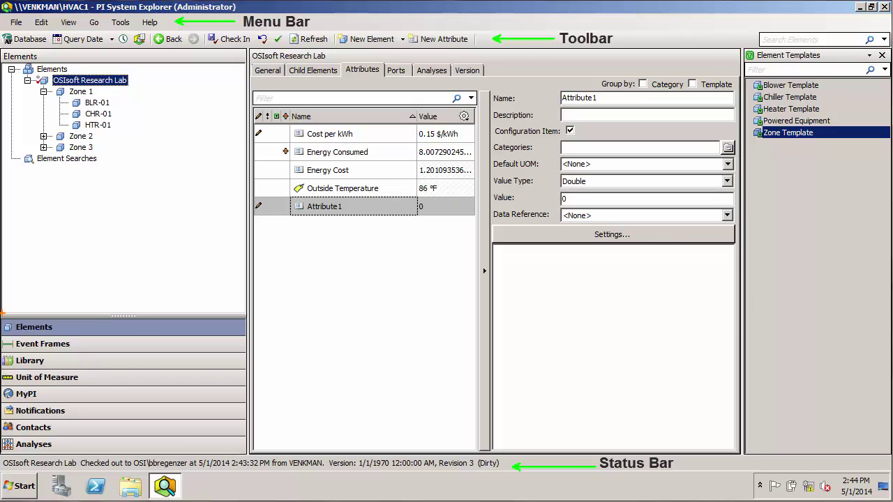
{"action": "mouse_move", "coordinate": [2, 312]}
{"action": "left_mouse_down"}
{"action": "mouse_move", "coordinate": [168, 424]}
{"action": "mouse_move", "coordinate": [246, 456]}
{"action": "left_mouse_up"}
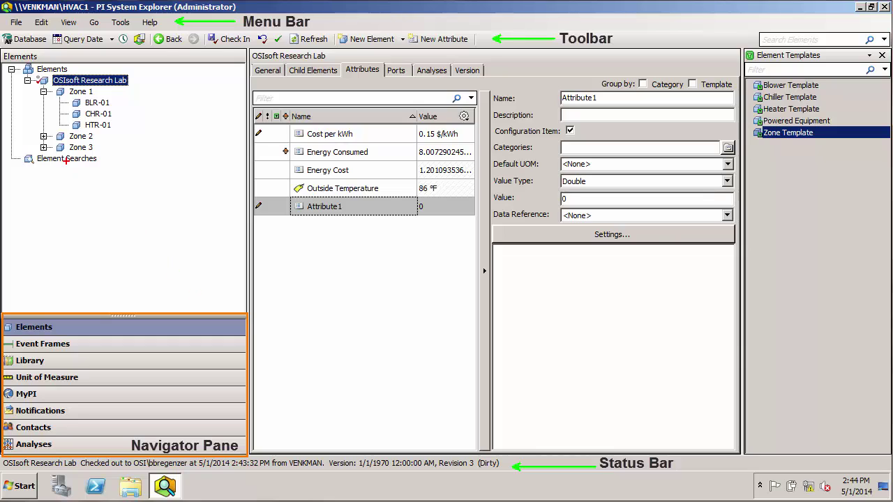
{"action": "mouse_move", "coordinate": [1, 48]}
{"action": "left_mouse_down"}
{"action": "mouse_move", "coordinate": [232, 308]}
{"action": "mouse_move", "coordinate": [248, 311]}
{"action": "left_mouse_up"}
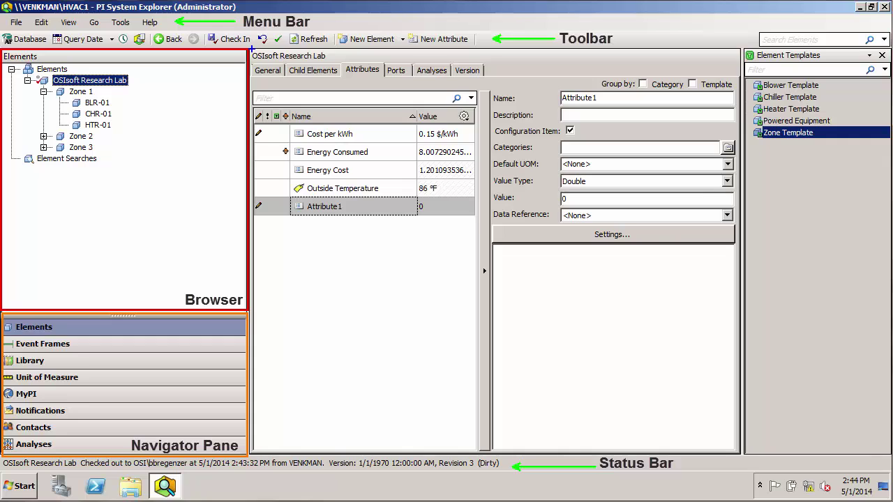
{"action": "mouse_move", "coordinate": [251, 49]}
{"action": "left_mouse_down"}
{"action": "mouse_move", "coordinate": [290, 72]}
{"action": "mouse_move", "coordinate": [668, 416]}
{"action": "mouse_move", "coordinate": [741, 453]}
{"action": "left_mouse_up"}
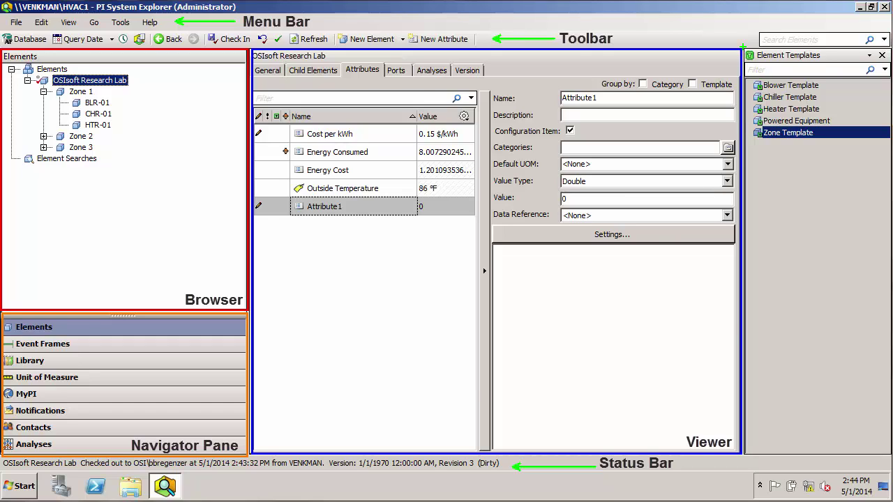
{"action": "mouse_move", "coordinate": [743, 46]}
{"action": "left_mouse_down"}
{"action": "mouse_move", "coordinate": [788, 70]}
{"action": "mouse_move", "coordinate": [876, 174]}
{"action": "mouse_move", "coordinate": [890, 457]}
{"action": "left_mouse_up"}
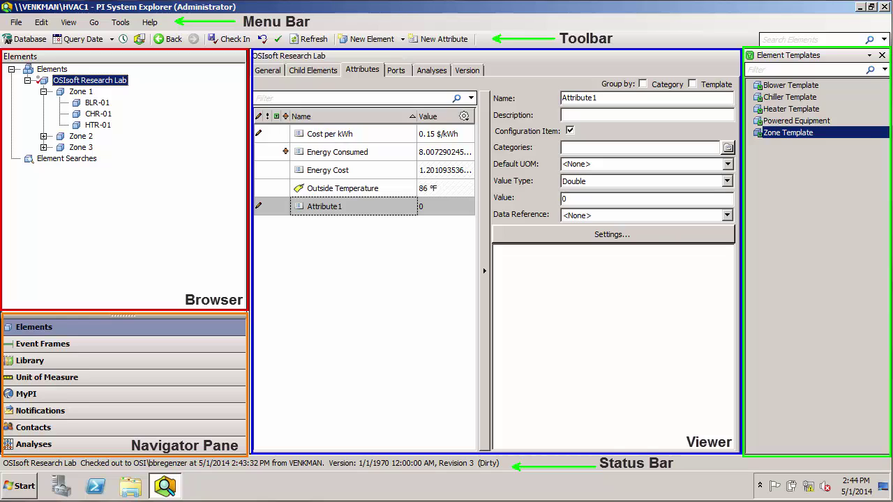